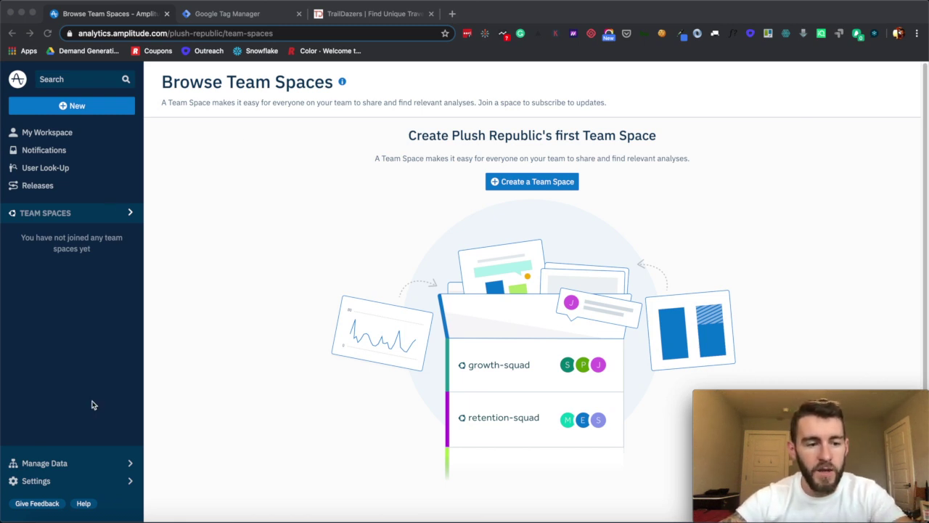
In Manage Data, dismiss the Create Project dialog twice and open the Plush Republic project.
left_click(77, 465)
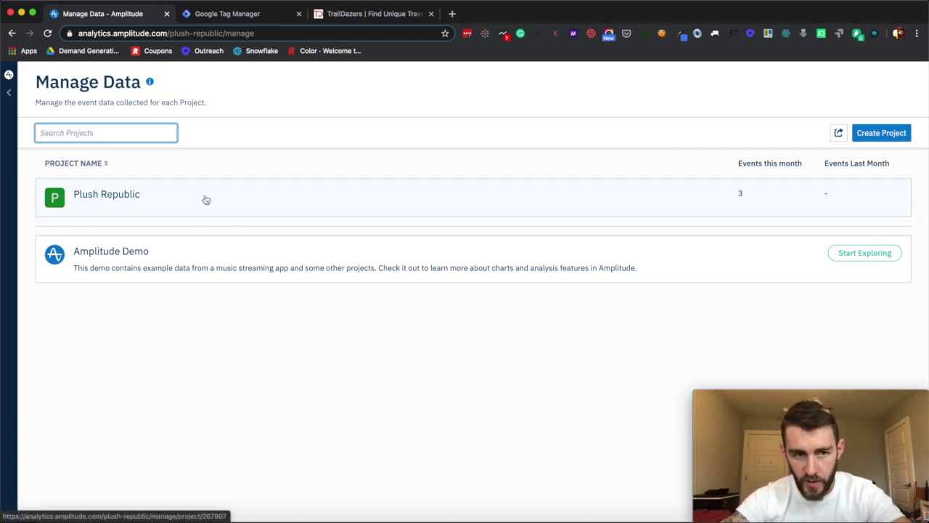
left_click(890, 133)
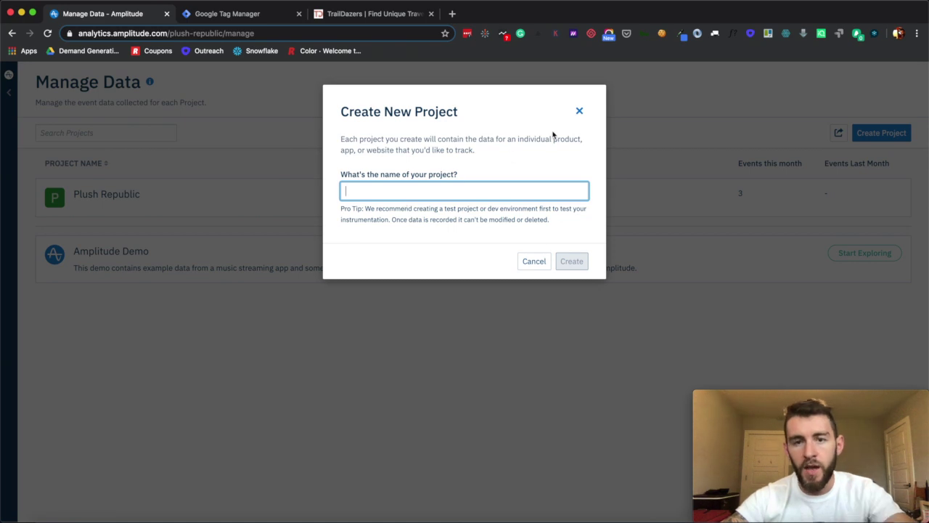
left_click(579, 111)
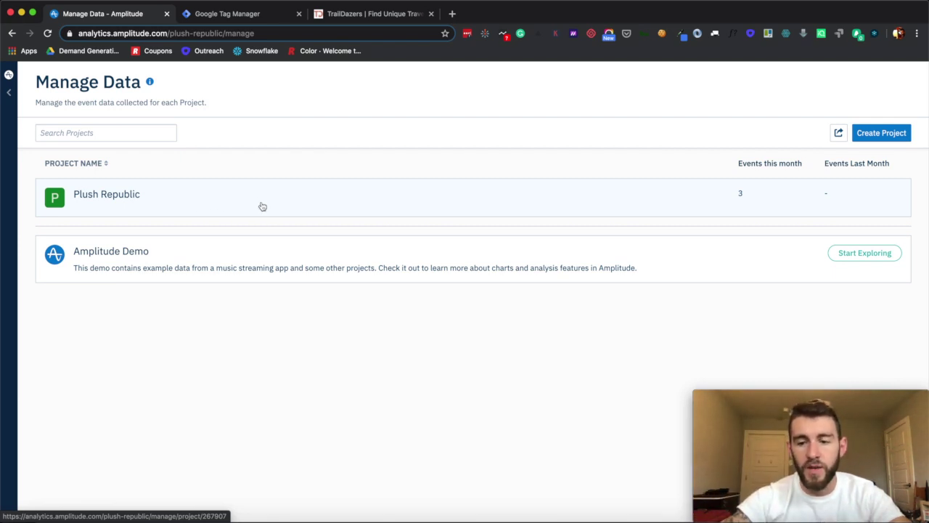
left_click(881, 133)
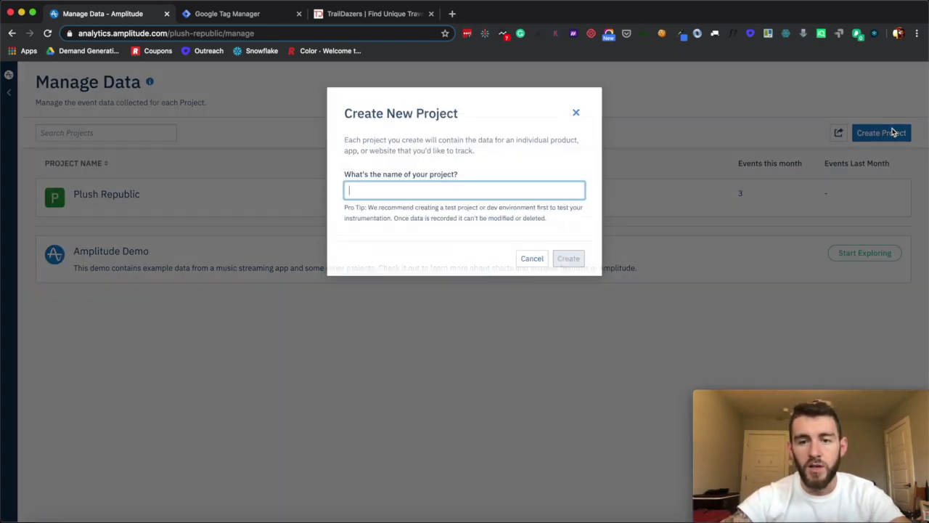
left_click(580, 113)
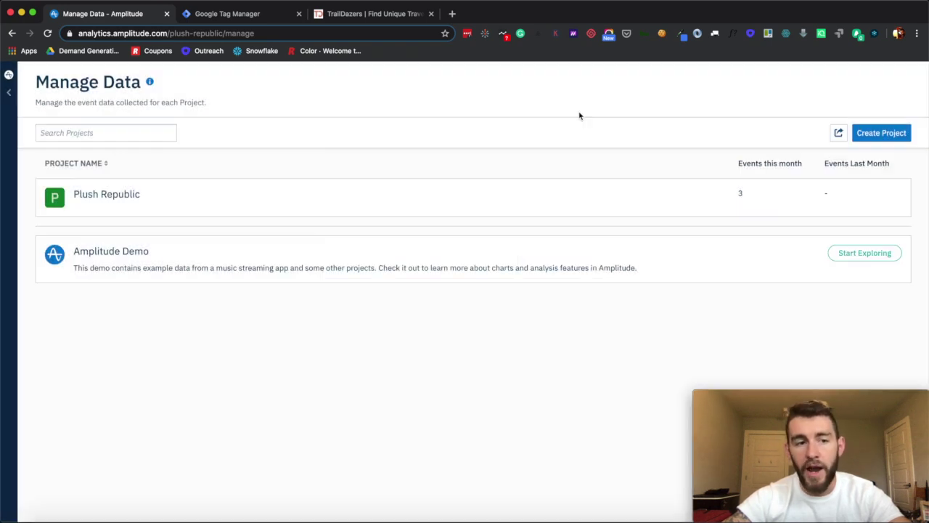
left_click(208, 210)
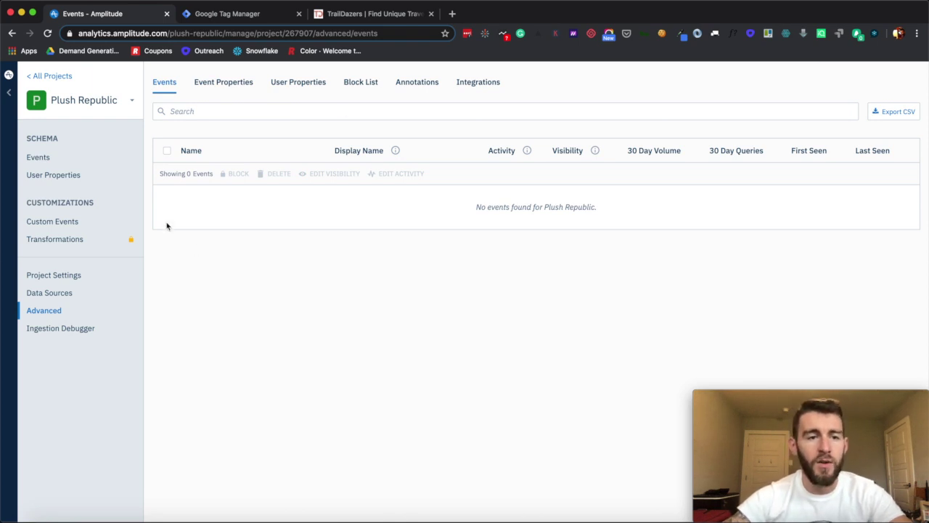
Go from Events to Data Sources and start adding a new data source.
left_click(48, 158)
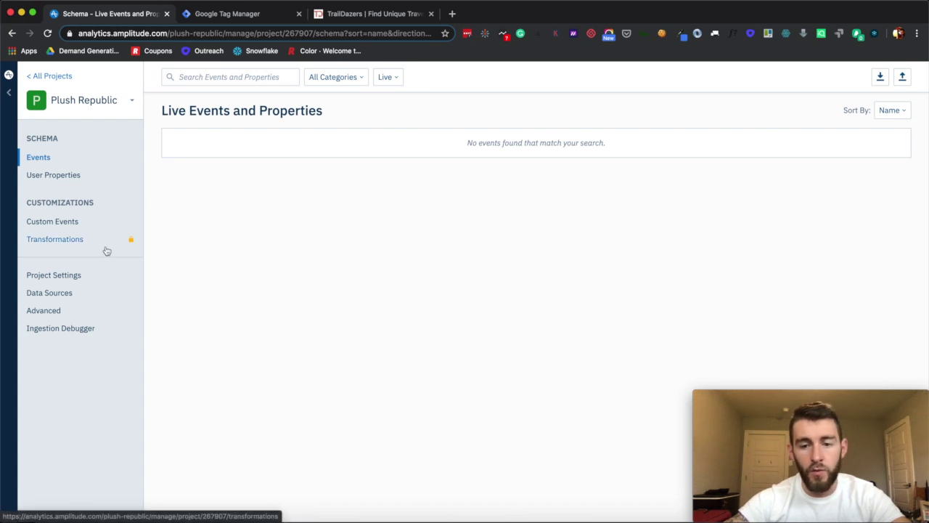
left_click(51, 293)
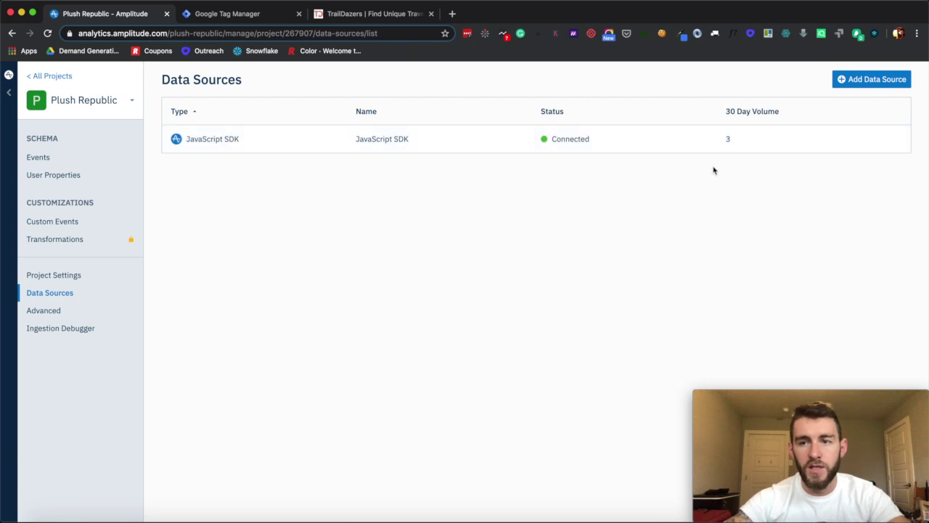
left_click(858, 83)
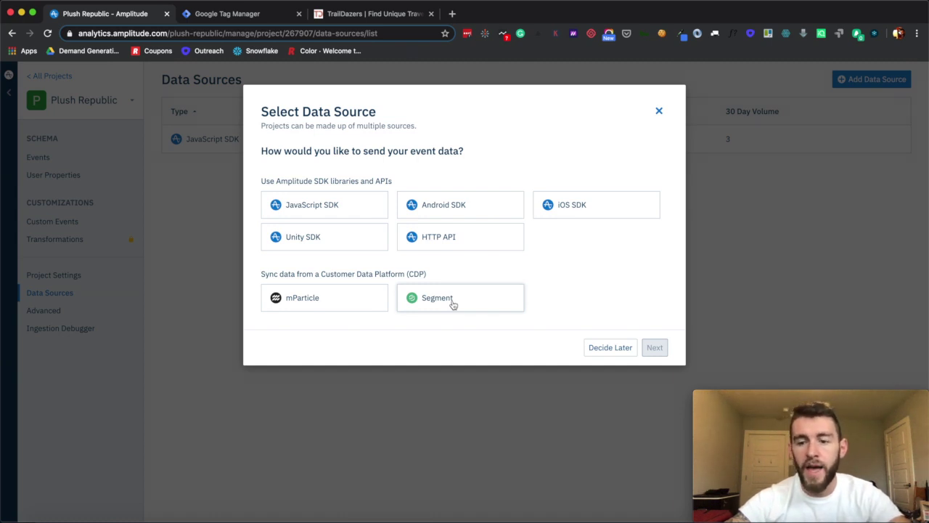
Choose JavaScript SDK as the data source and open its Installation Guide.
left_click(328, 210)
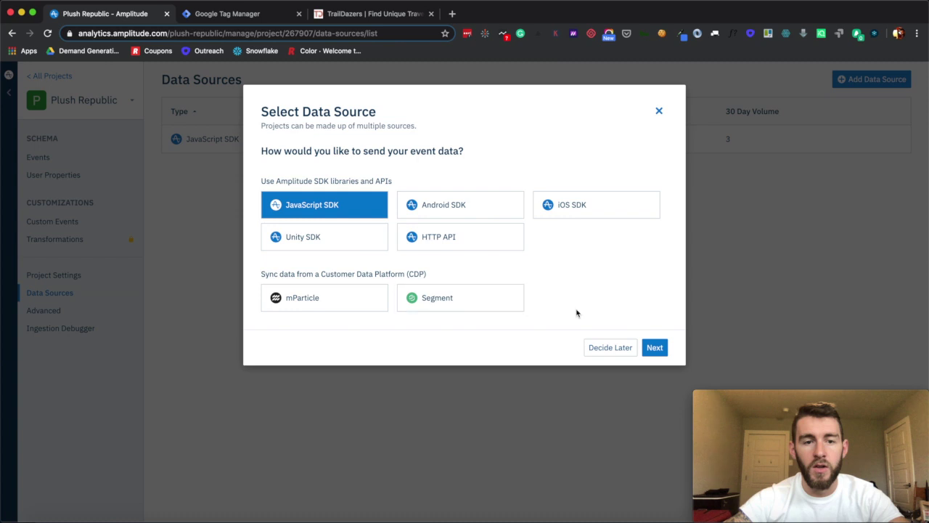
left_click(654, 348)
scroll(460, 240, "down", 1)
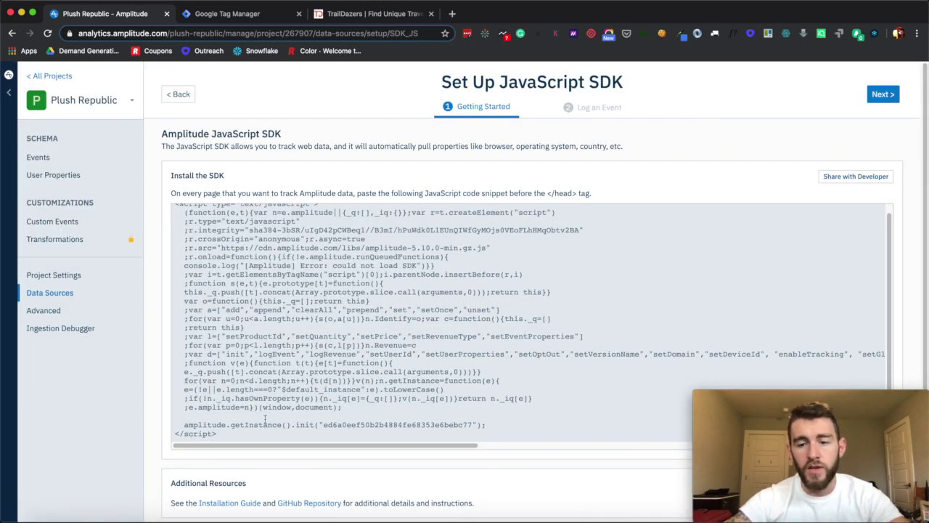
scroll(265, 409, "down", 1)
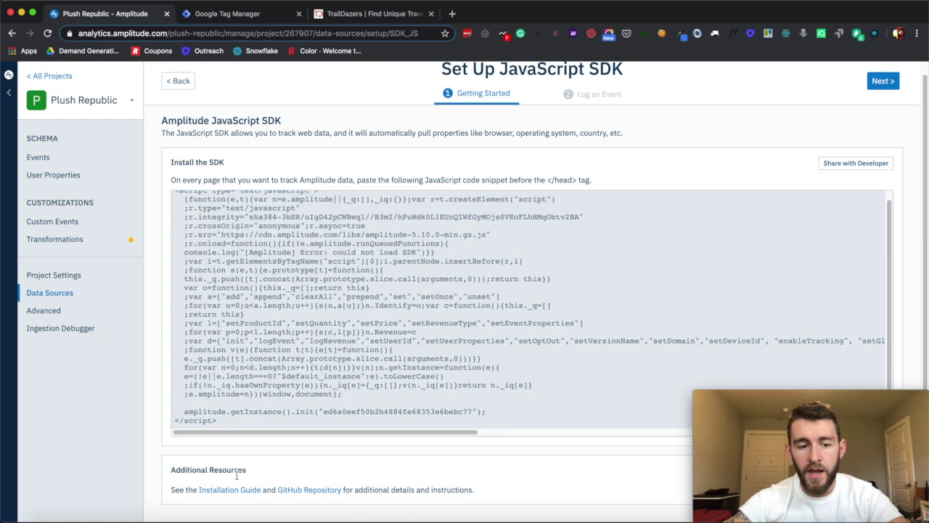
left_click(229, 493, "super")
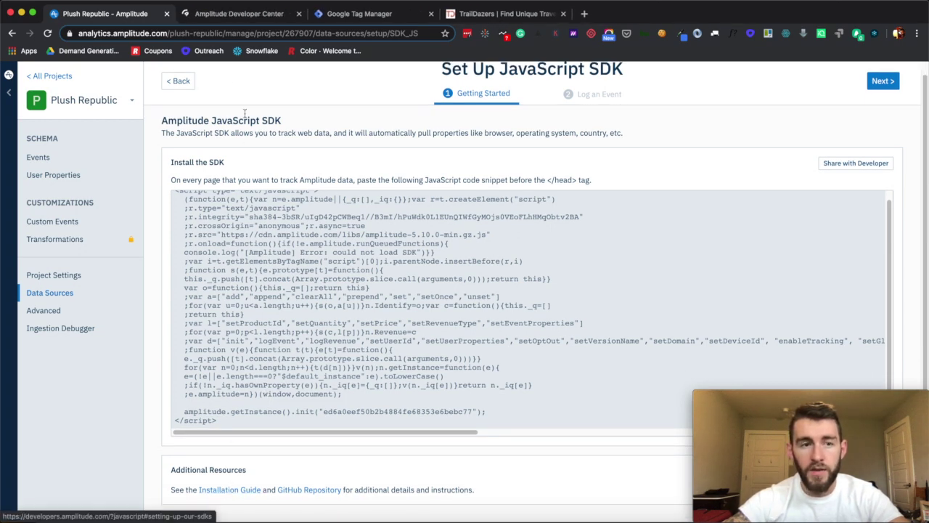
Review the developer docs, selecting the npm install amplitude-js command, then return to setup.
left_click(224, 18)
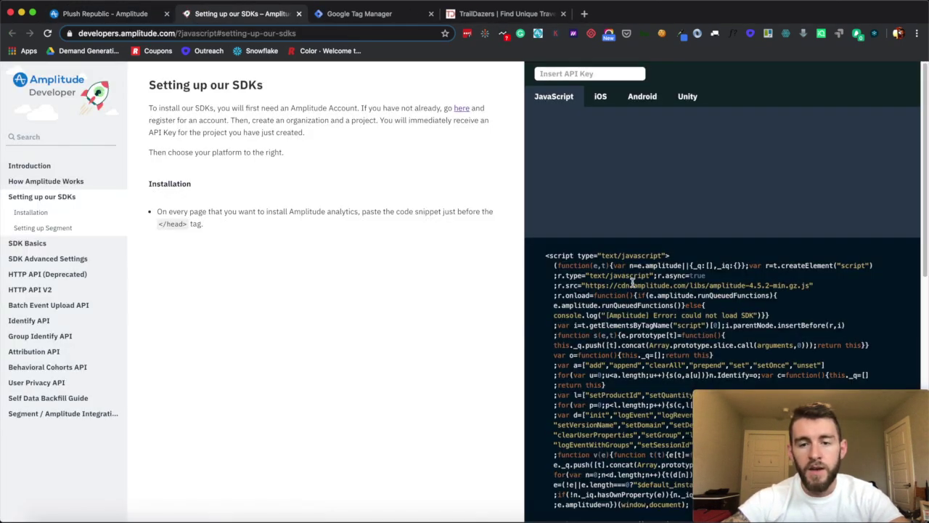
scroll(614, 274, "down", 5)
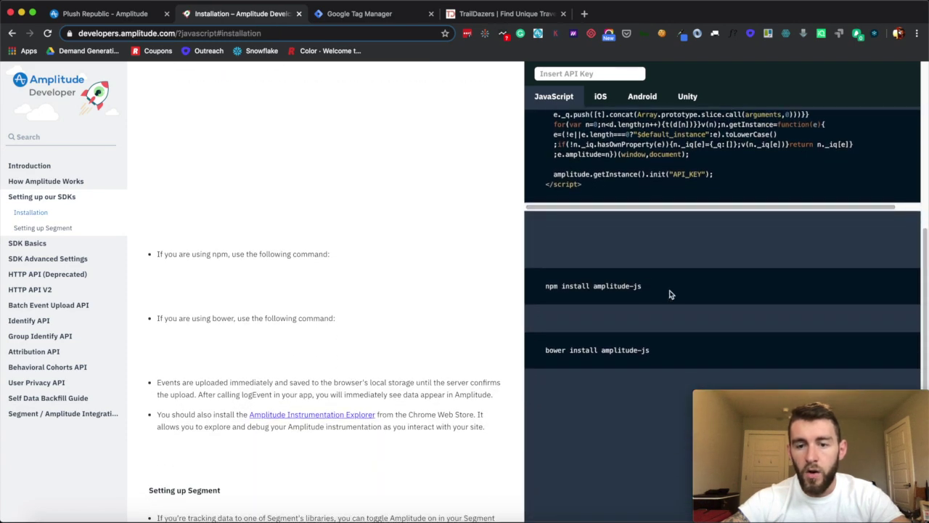
triple_click(550, 287)
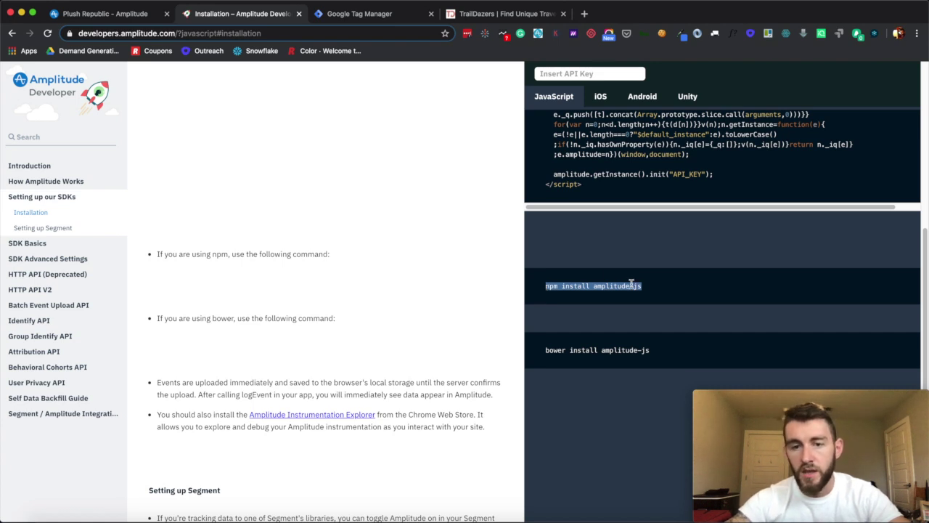
left_click(300, 13)
Select the entire SDK install snippet and switch to header.ejs in the code editor.
scroll(536, 283, "down", 2)
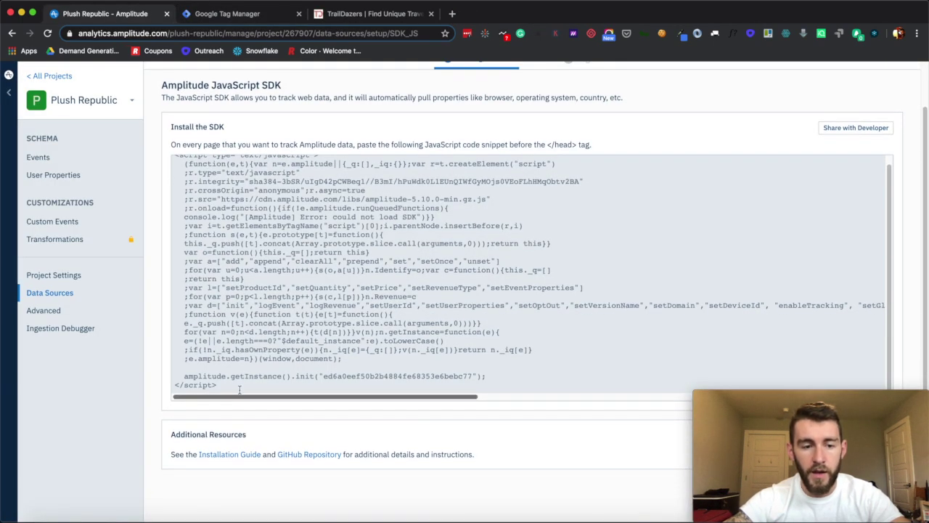
left_click_drag(174, 385, 238, 385)
key("super+a")
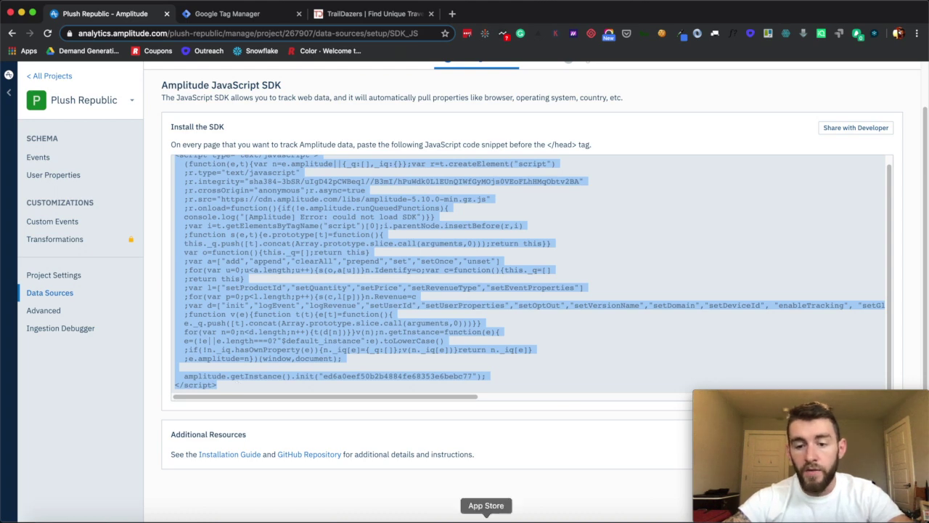
left_click(565, 517)
scroll(464, 327, "up", 3)
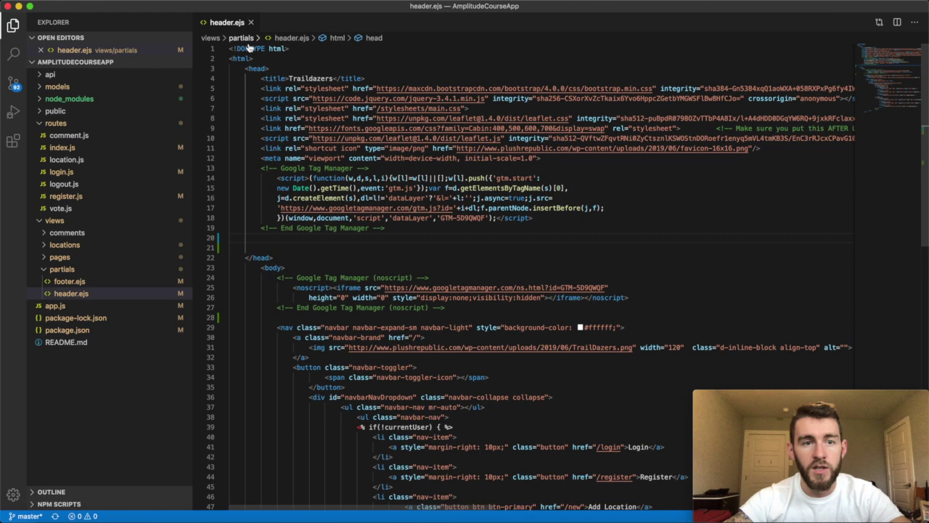
Paste the Amplitude snippet into header.ejs, then undo it and remove the extra blank line.
left_click(282, 234)
key("Return")
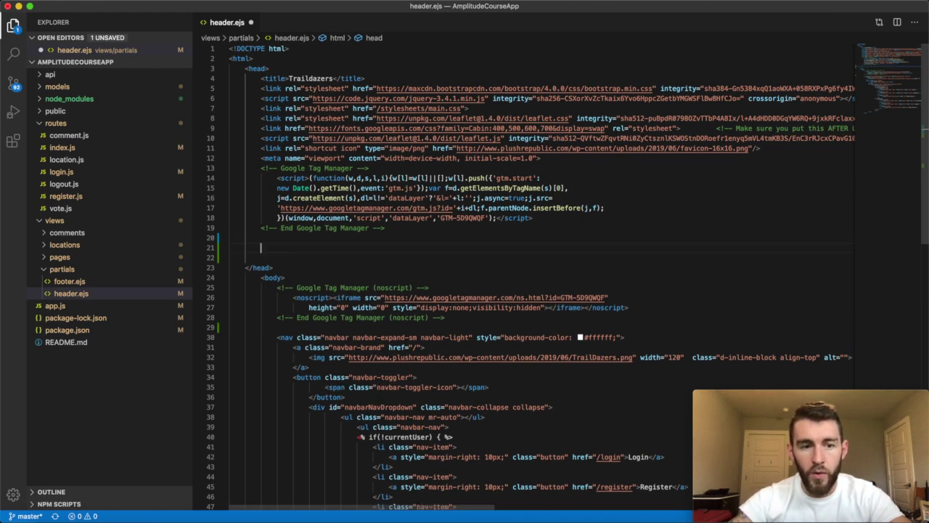
key("super+v")
scroll(295, 252, "down", 5)
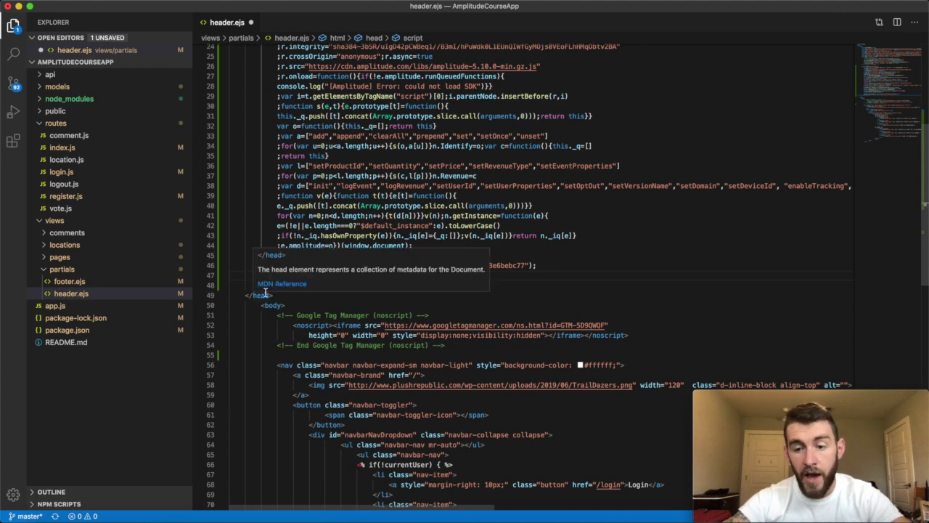
key("super+z")
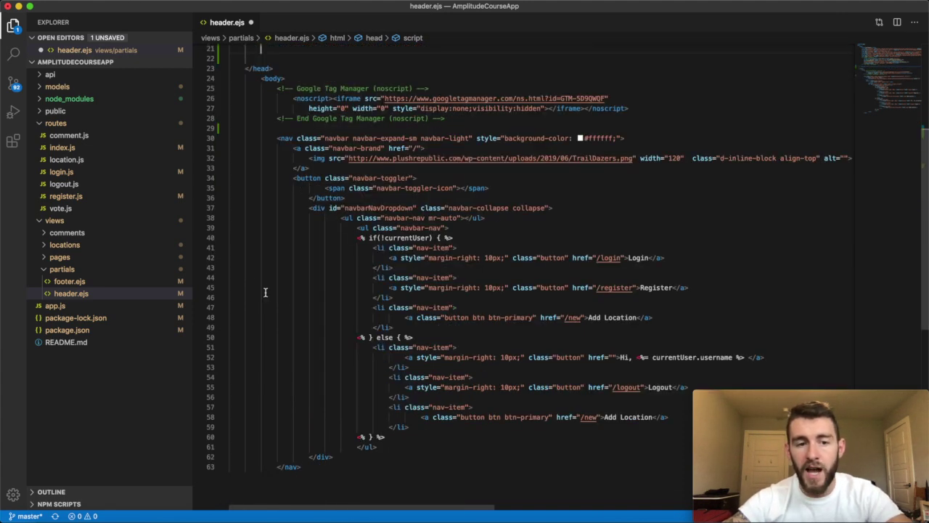
scroll(265, 293, "up", 5)
key("BackSpace")
key("BackSpace")
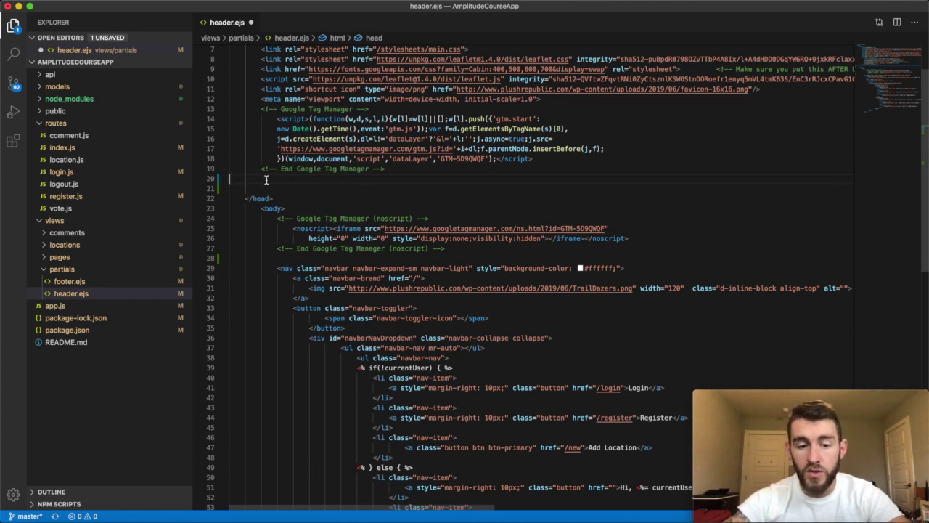
Advance Amplitude's SDK setup to the Log an Event step and switch to Google Tag Manager.
left_click(173, 517)
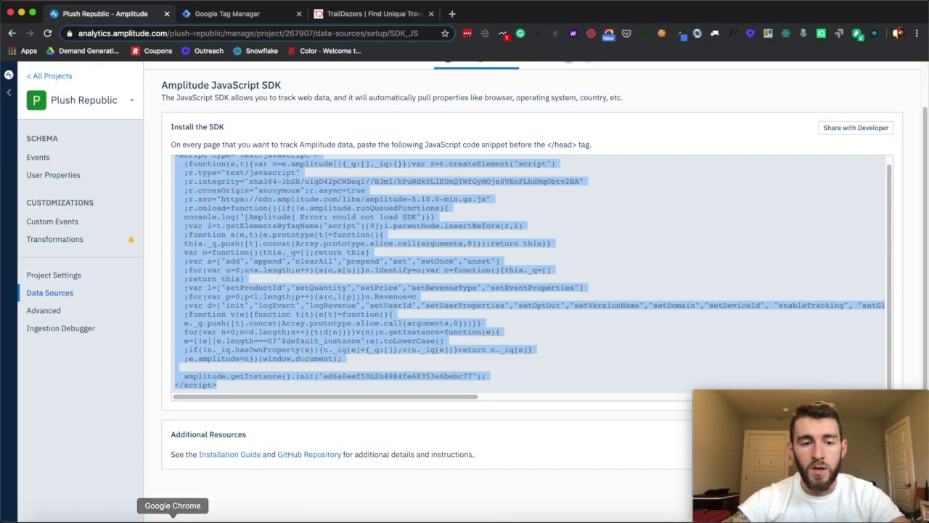
scroll(583, 224, "up", 1)
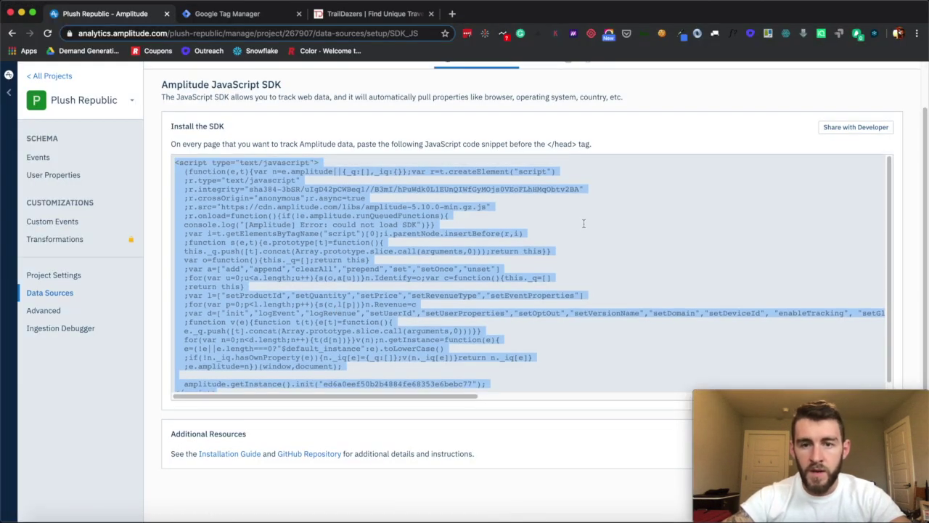
scroll(722, 101, "up", 2)
left_click(880, 93)
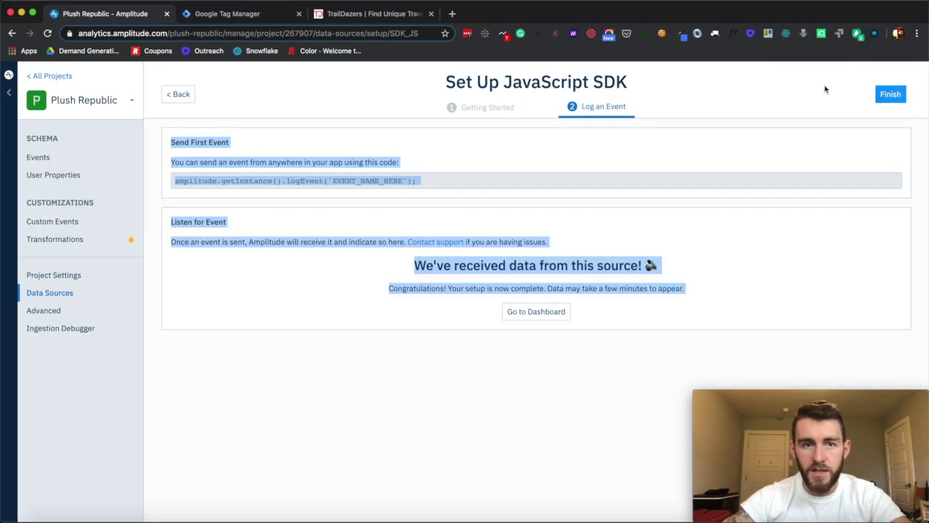
left_click(250, 14)
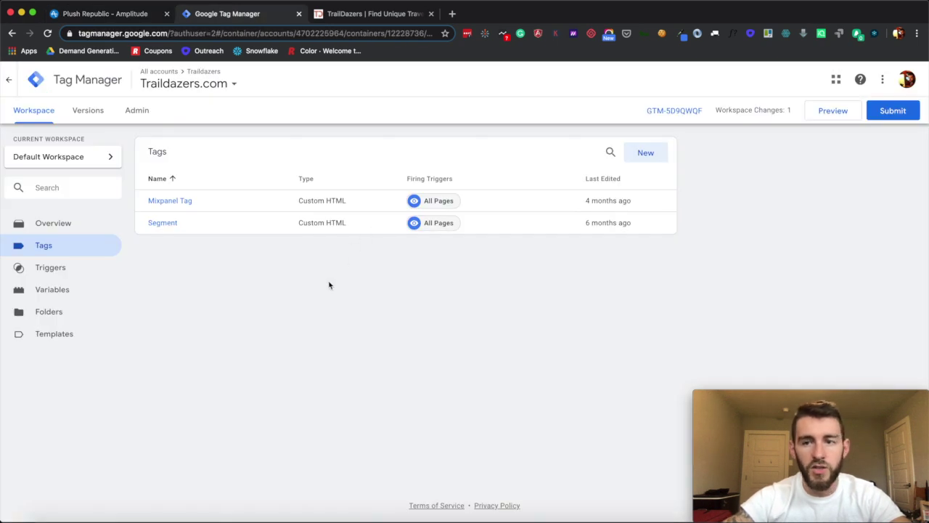
Open the Traildazers.com container's tags and start a new tag.
left_click(36, 84)
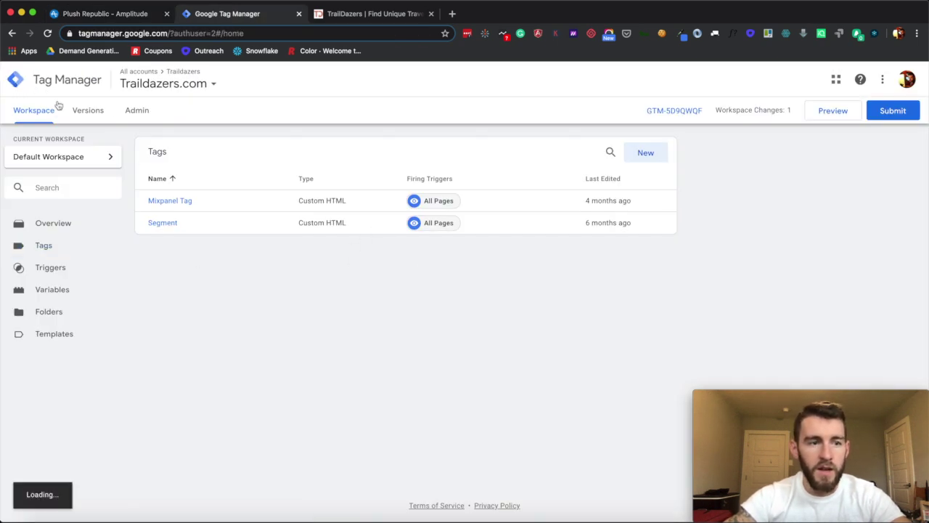
left_click(153, 376)
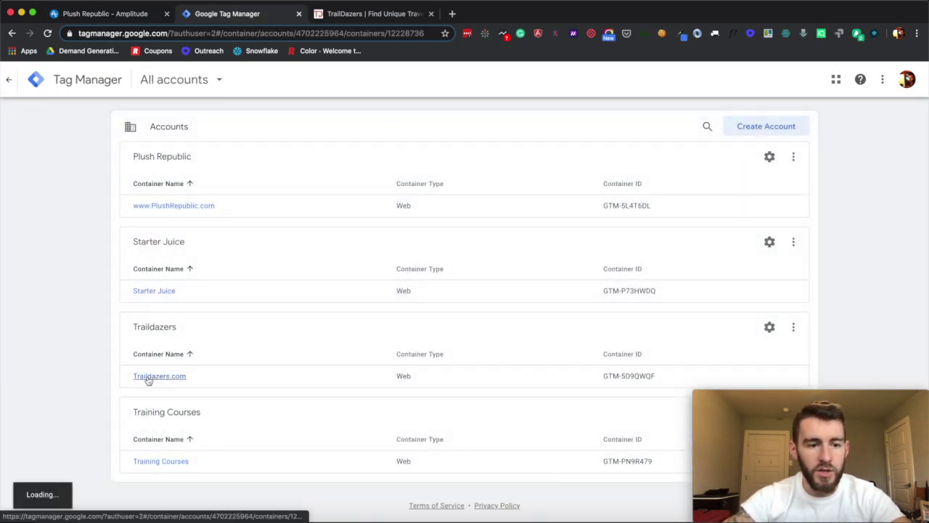
left_click(45, 246)
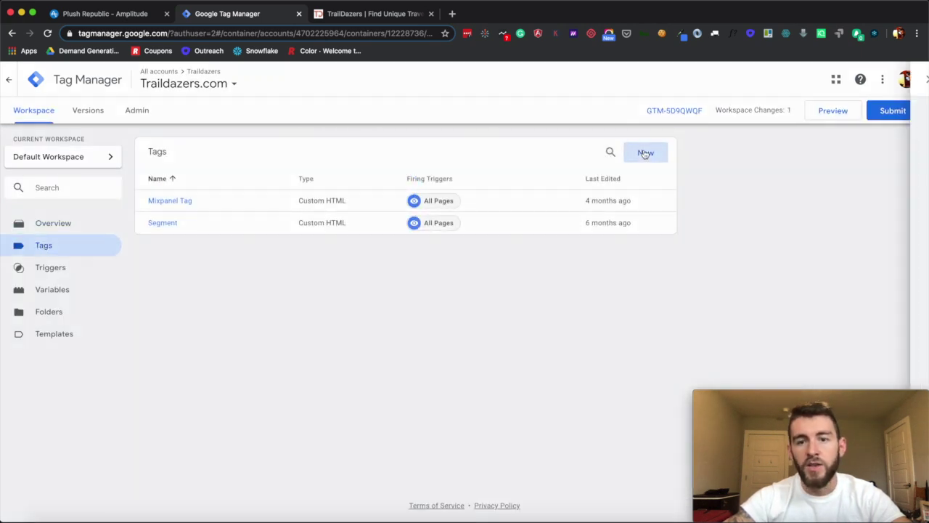
left_click(645, 152)
Name the tag 'Amplitude', make it Custom HTML, and paste the SDK snippet.
left_click(268, 79)
type("Amplitude")
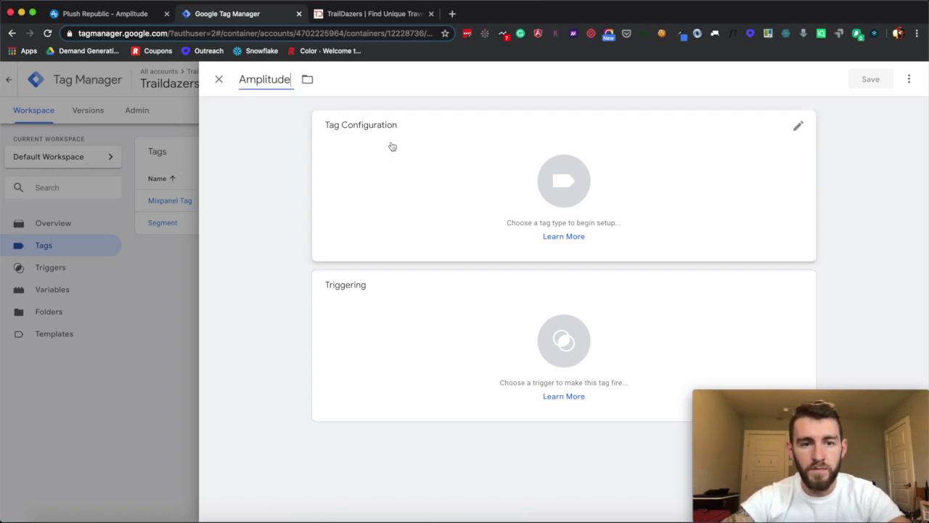
left_click(389, 146)
scroll(642, 206, "down", 4)
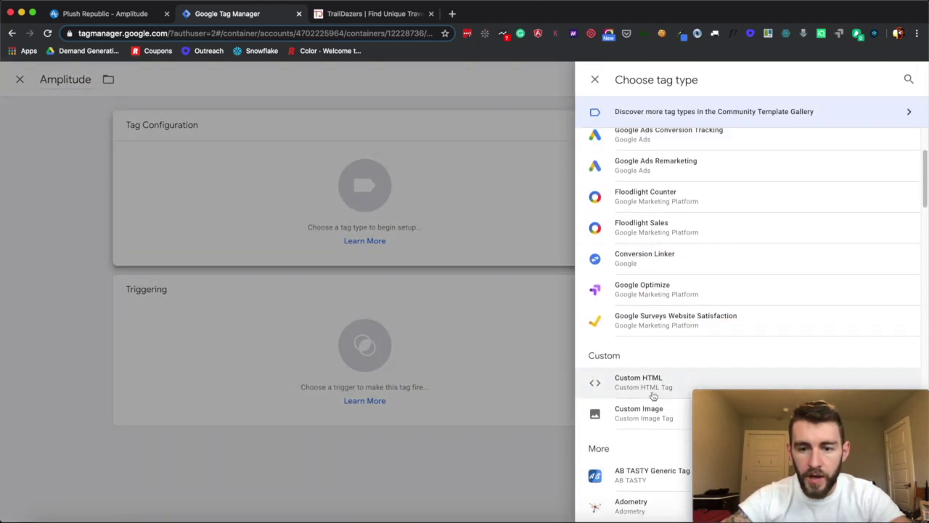
left_click(635, 384)
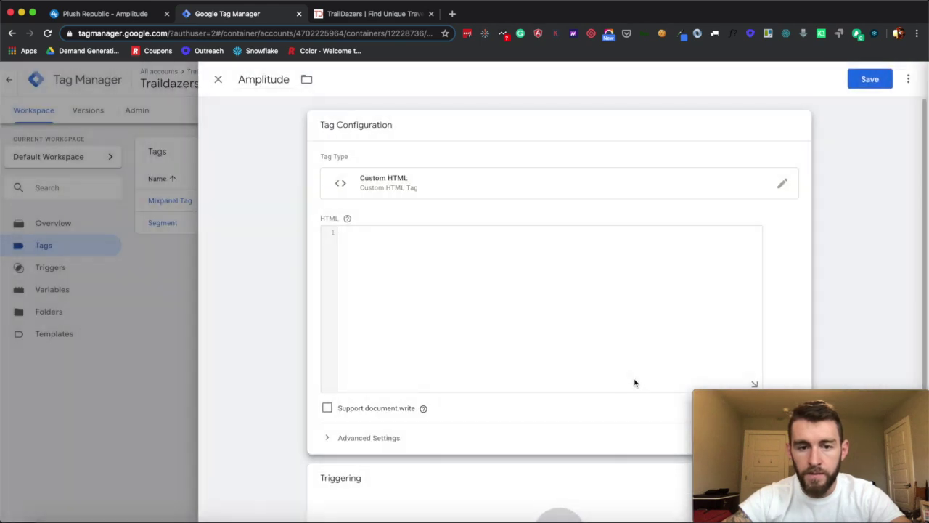
key("super+v")
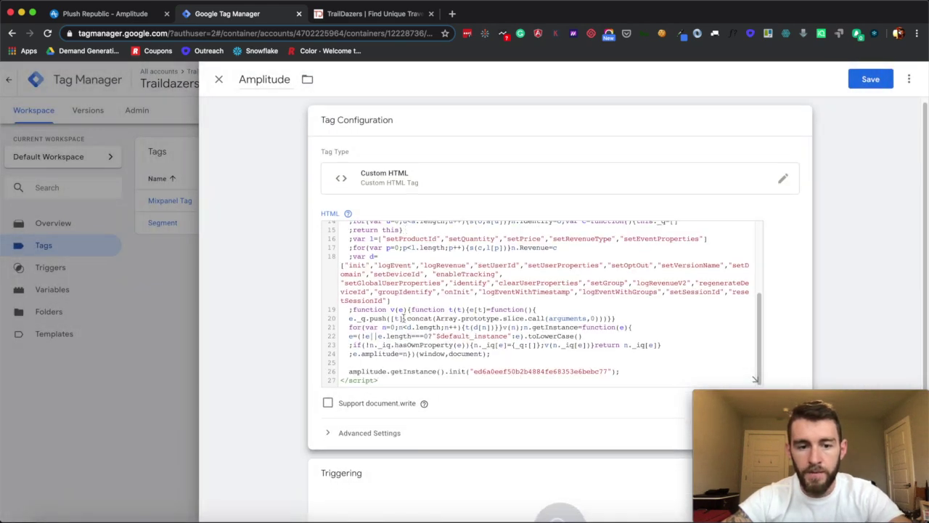
Set the tag to fire once per page on the All Pages trigger and save it.
scroll(378, 290, "down", 3)
left_click(334, 328)
scroll(334, 327, "down", 3)
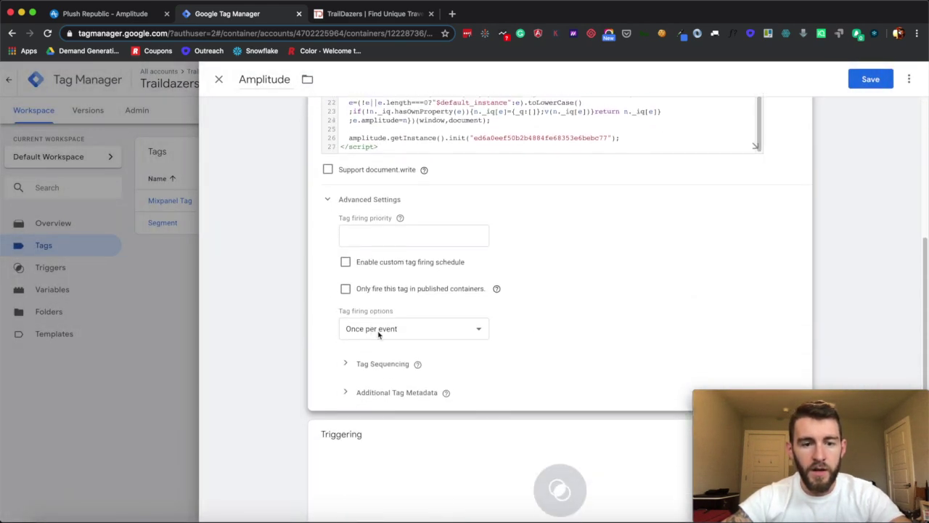
left_click(350, 330)
left_click(376, 339)
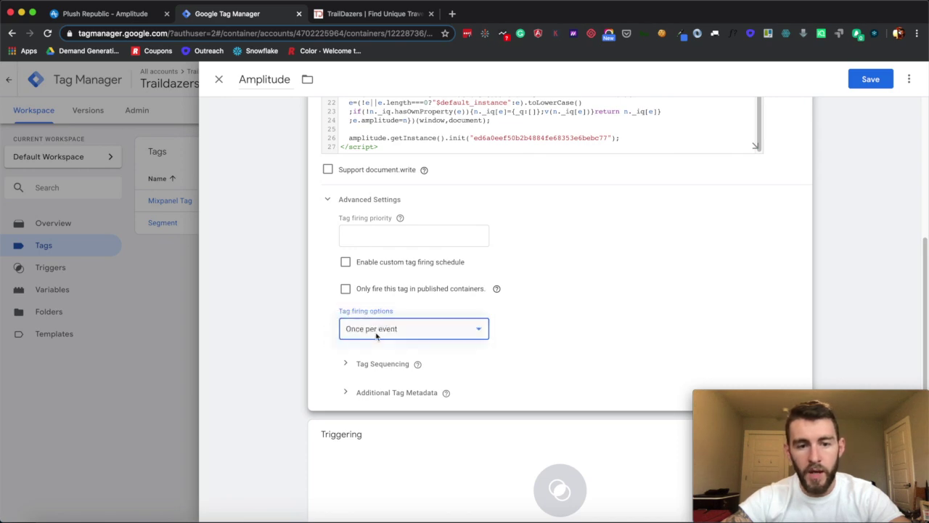
scroll(370, 323, "down", 2)
left_click(475, 405)
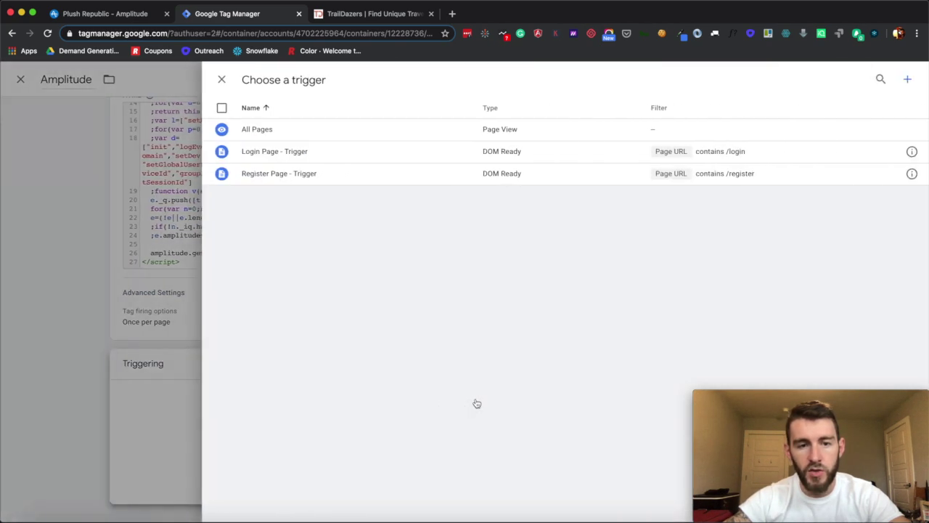
left_click(253, 130)
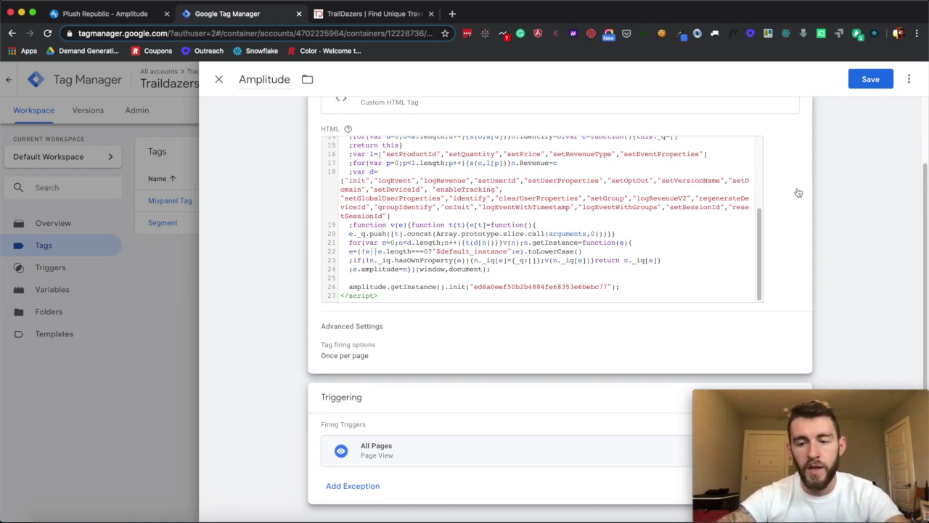
left_click(871, 80)
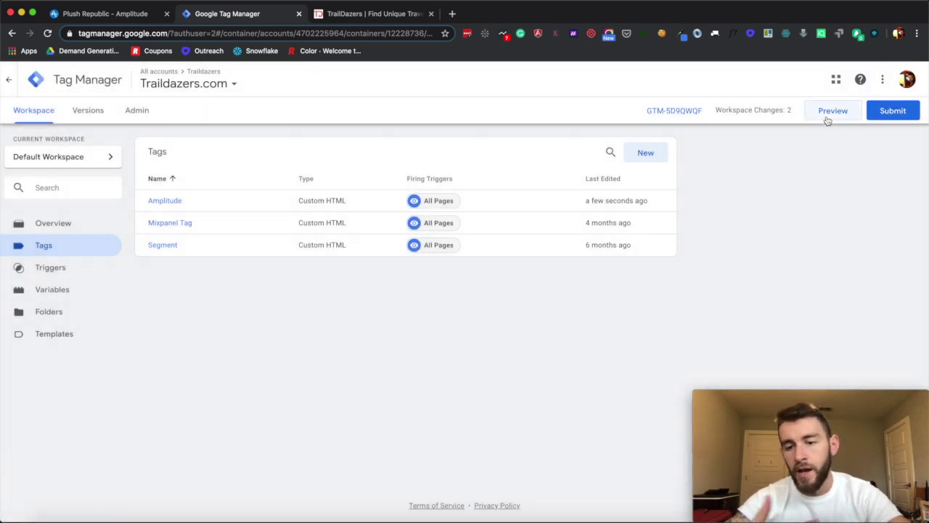
Publish the workspace as Version 12 'Amplitude Added', reusing the name as the description.
left_click(872, 119)
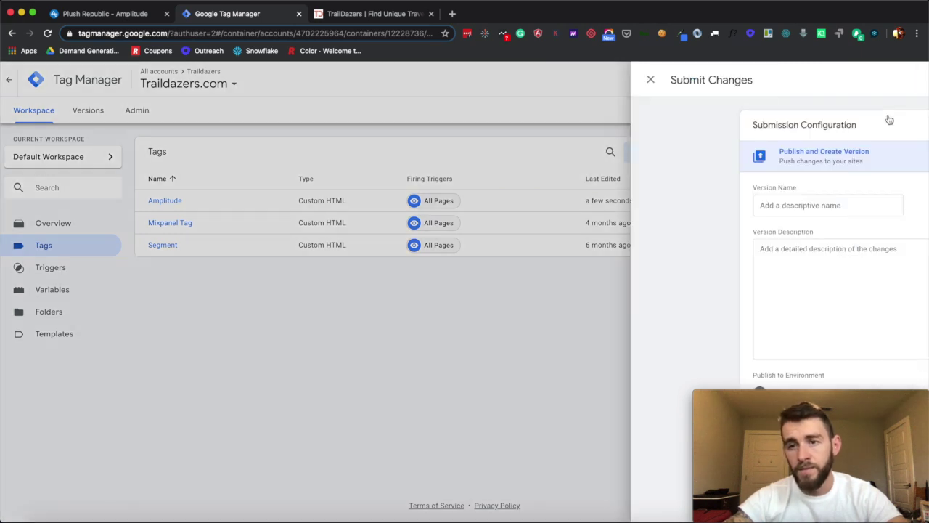
left_click(416, 210)
type("Amplitude ADd")
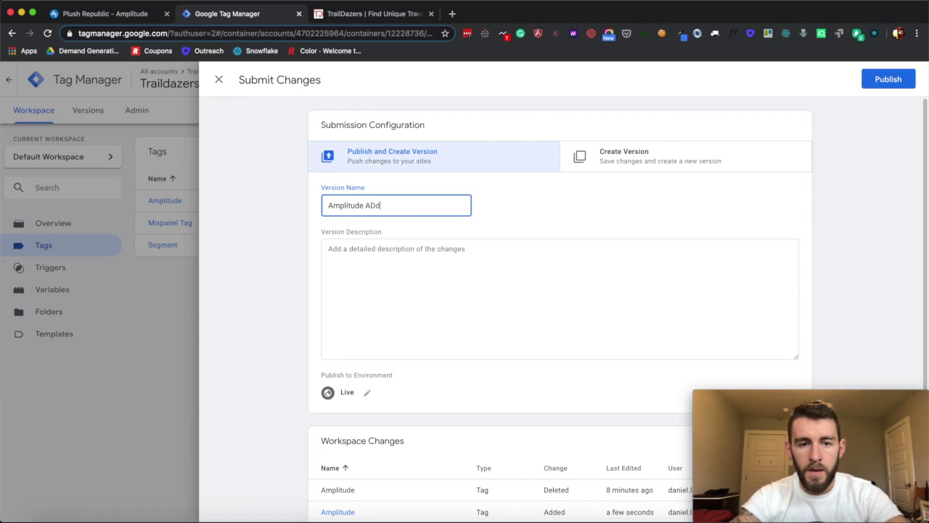
key("super+a")
key("super+c")
left_click(370, 249)
key("super+v")
left_click(875, 79)
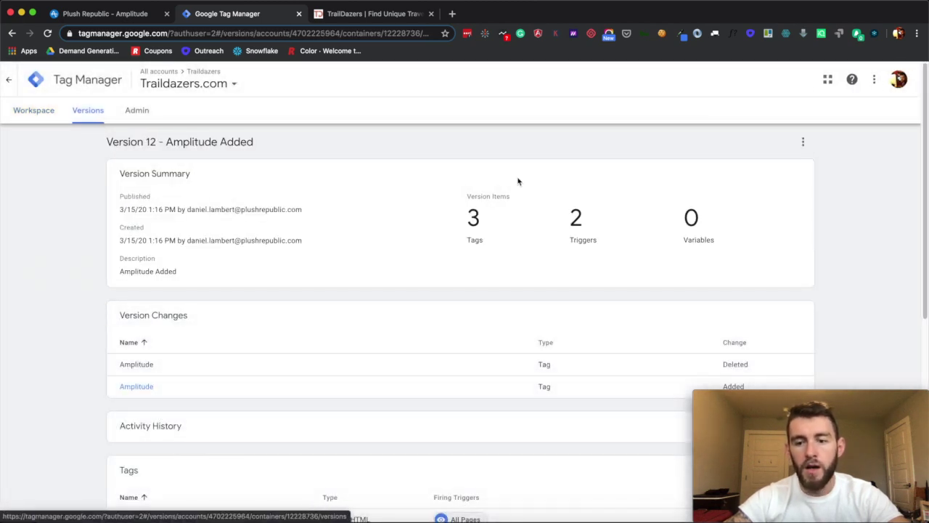
left_click(124, 14)
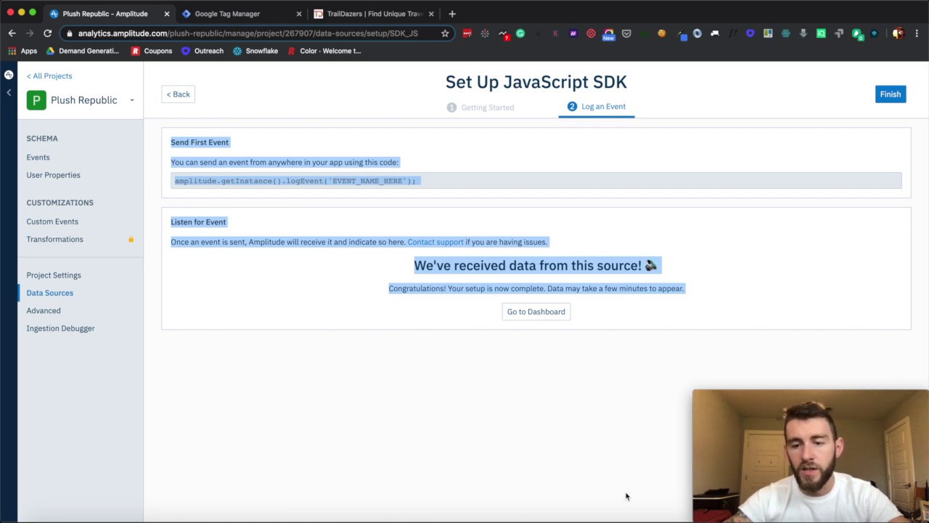
Close the old TrailDazers tab and start the local server with node app.js in Terminal.
left_click(479, 428)
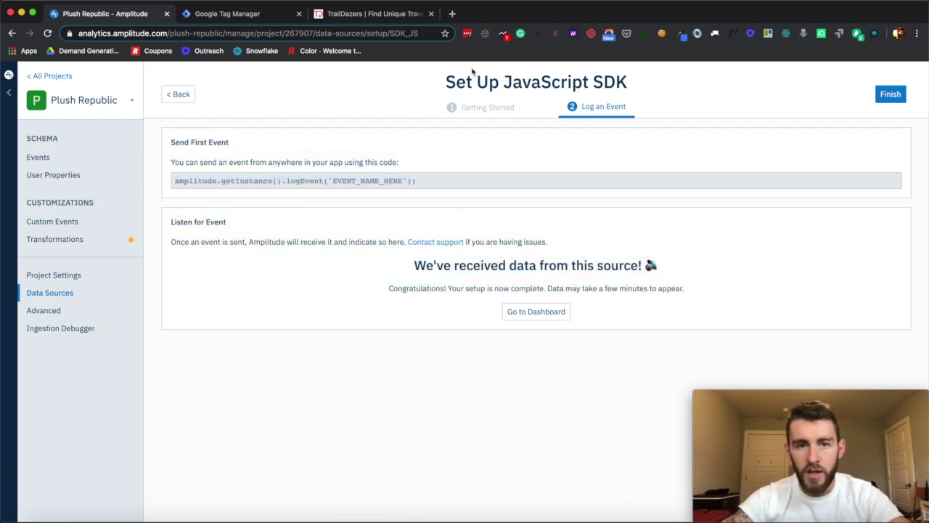
left_click(431, 14)
left_click(739, 517)
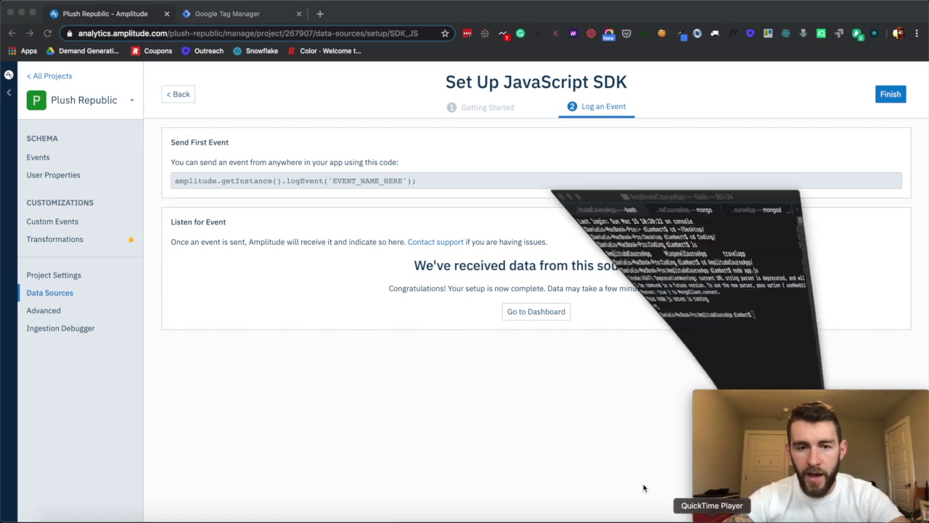
type("node app.js")
key("Return")
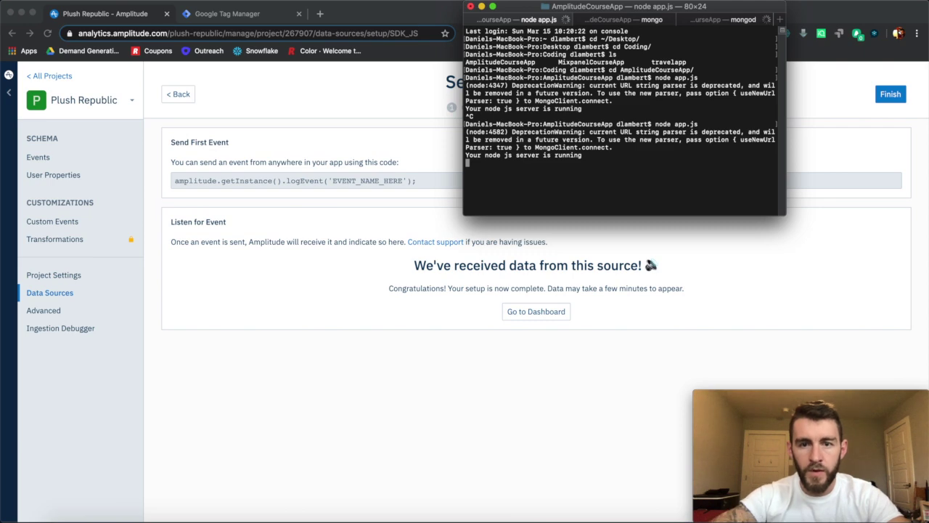
left_click(323, 15)
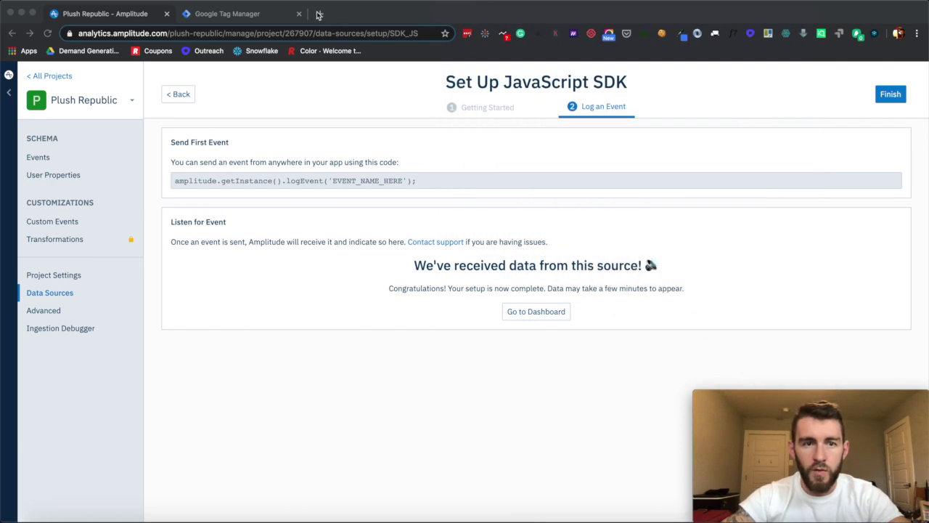
Load the TrailDazers site at localhost:3000 in a new tab and silence notifications.
left_click(323, 15)
type("loca")
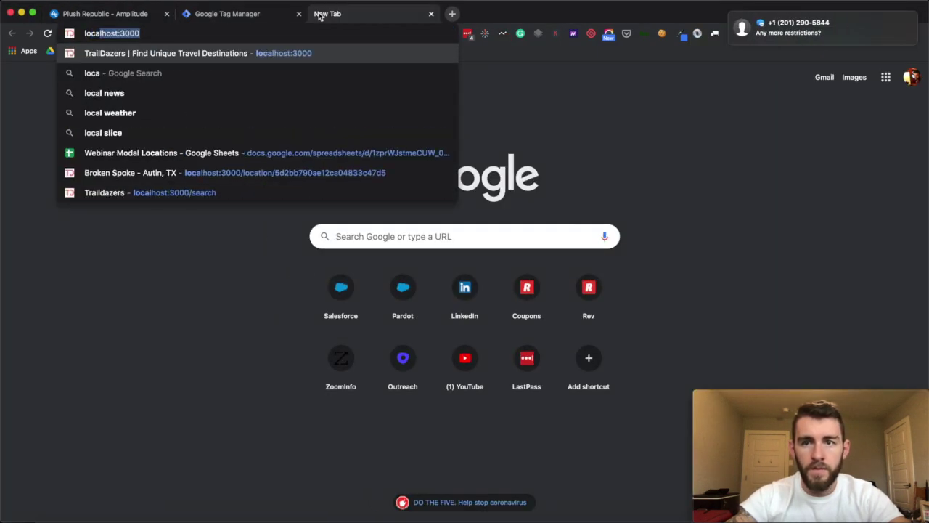
key("Return")
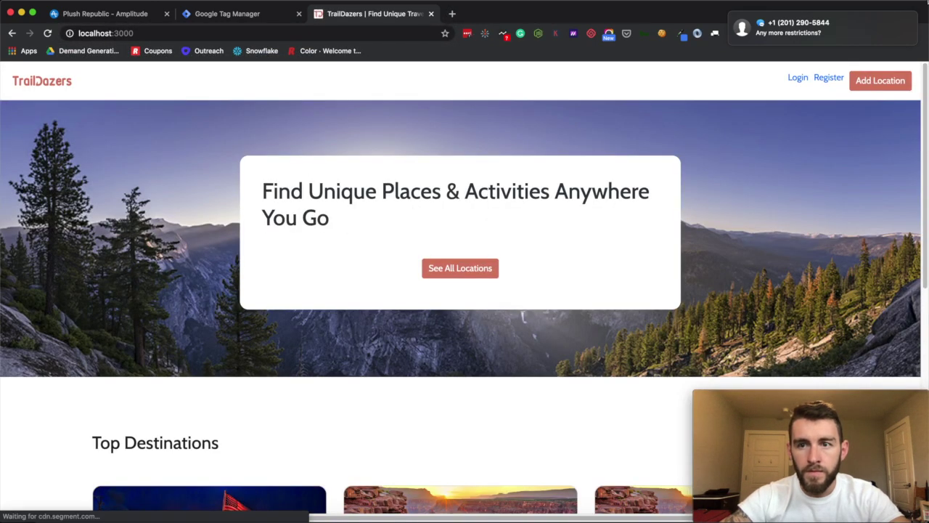
scroll(882, 67, "right", 3)
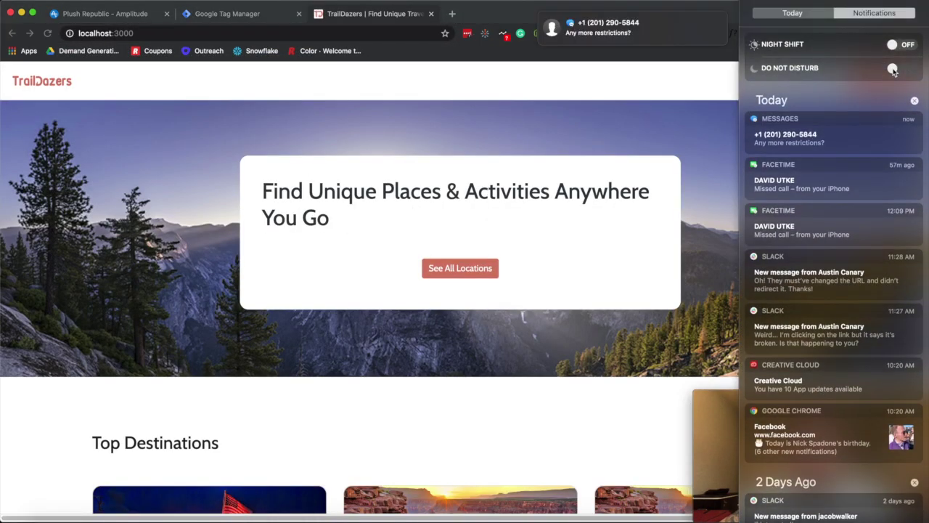
left_click(882, 67)
left_click(459, 191)
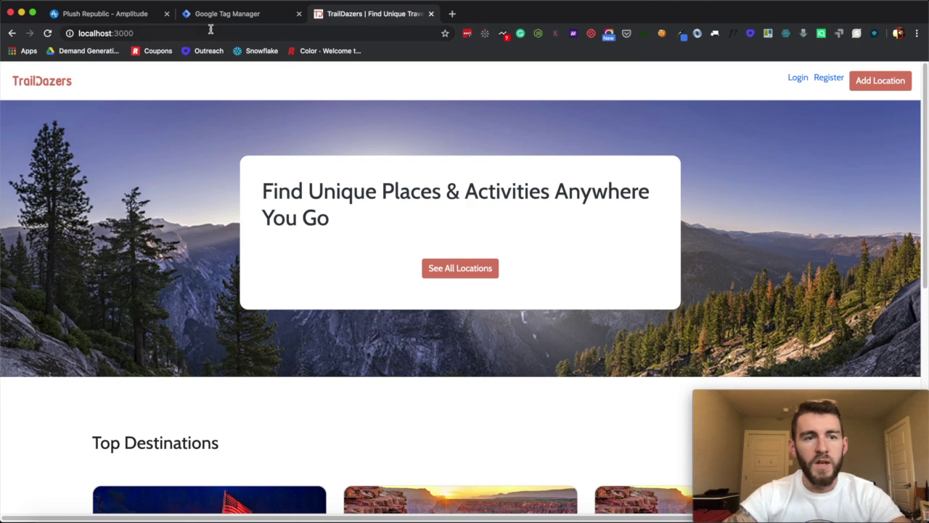
Copy Amplitude's logEvent line and open the site's DevTools Console.
left_click(129, 14)
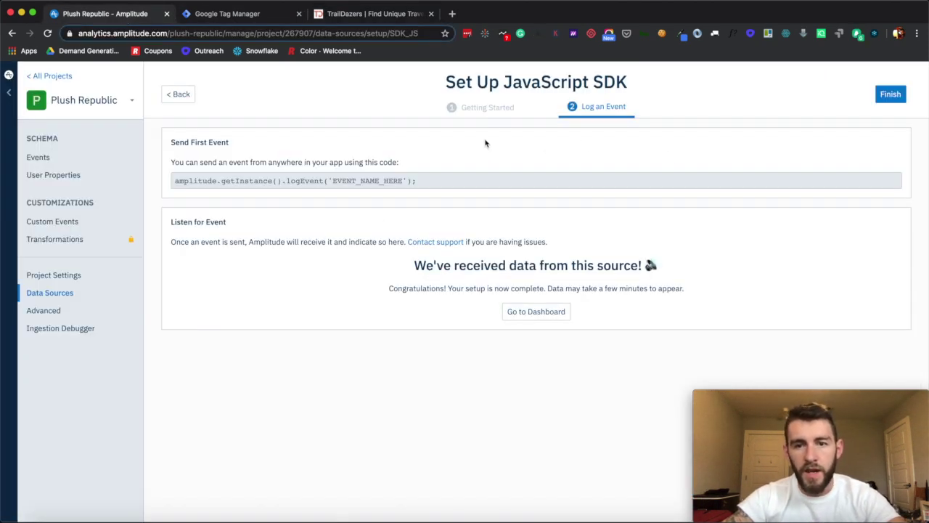
triple_click(426, 182)
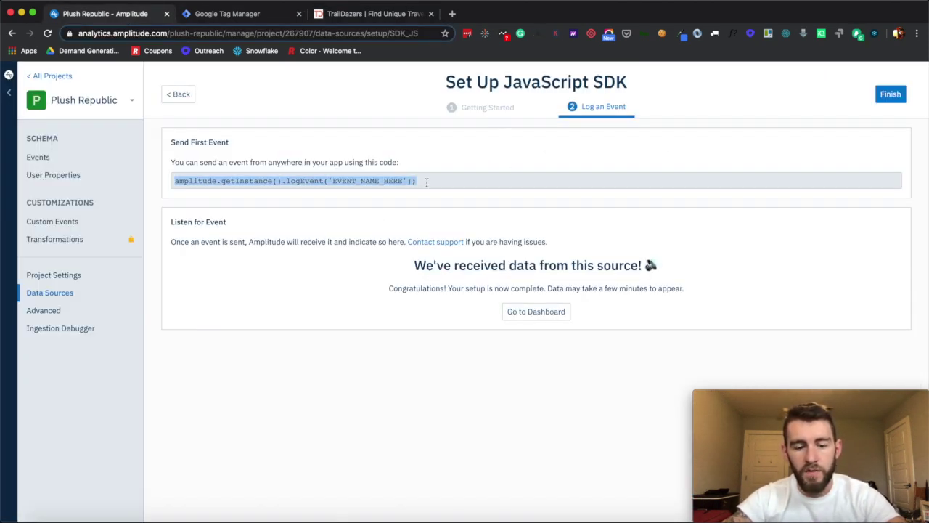
left_click(354, 15)
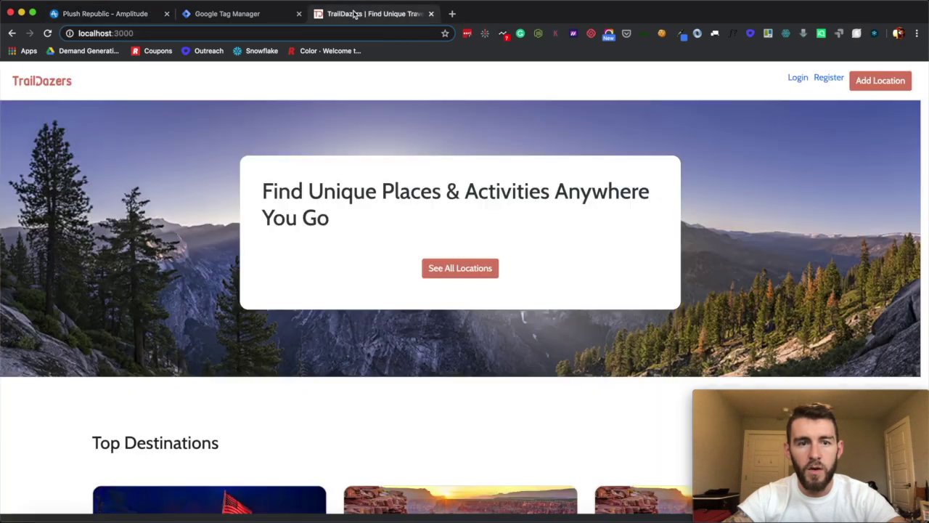
right_click(522, 104)
left_click(533, 294)
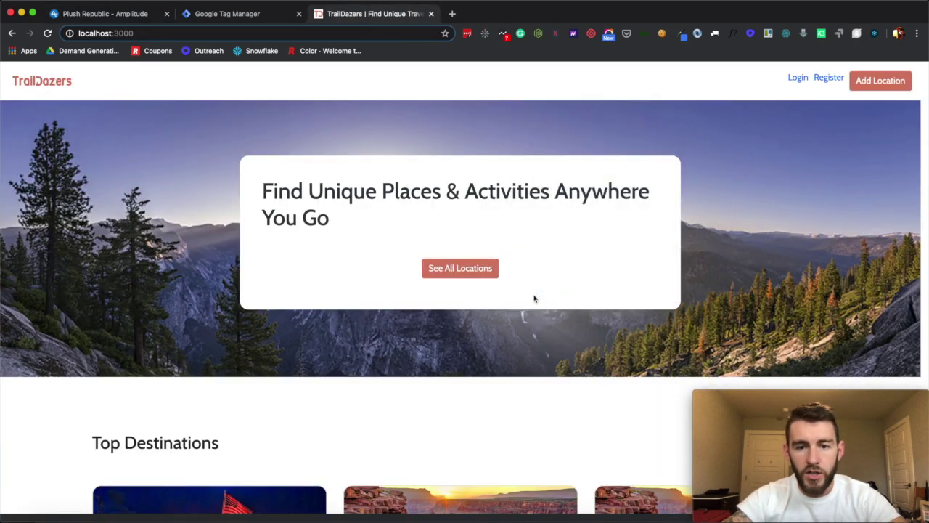
left_click(560, 69)
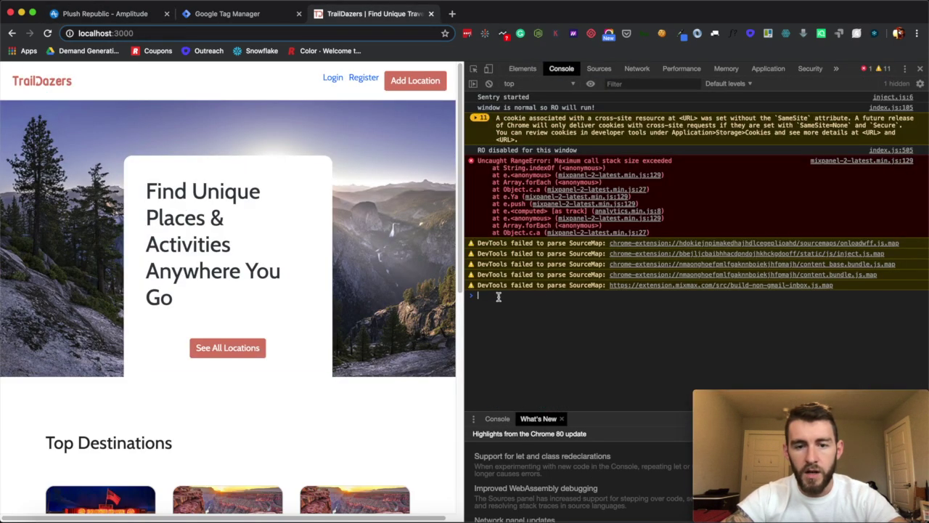
Paste the logEvent line in the Console, rename the event Page_View_Test, and run it.
key("super+v")
left_click(657, 294)
key("BackSpace")
key("BackSpace")
key("BackSpace")
key("BackSpace")
key("BackSpace")
key("BackSpace")
key("BackSpace")
key("BackSpace")
key("BackSpace")
key("BackSpace")
key("BackSpace")
key("BackSpace")
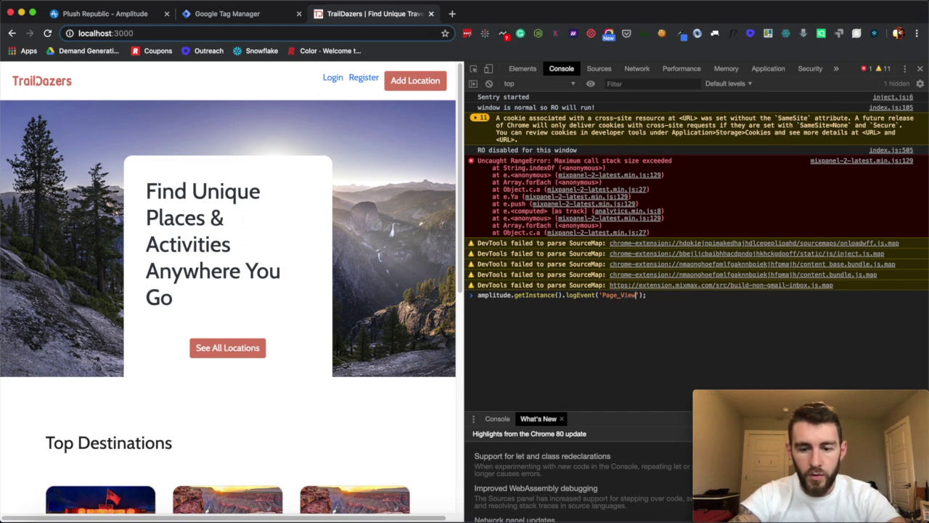
key("Return")
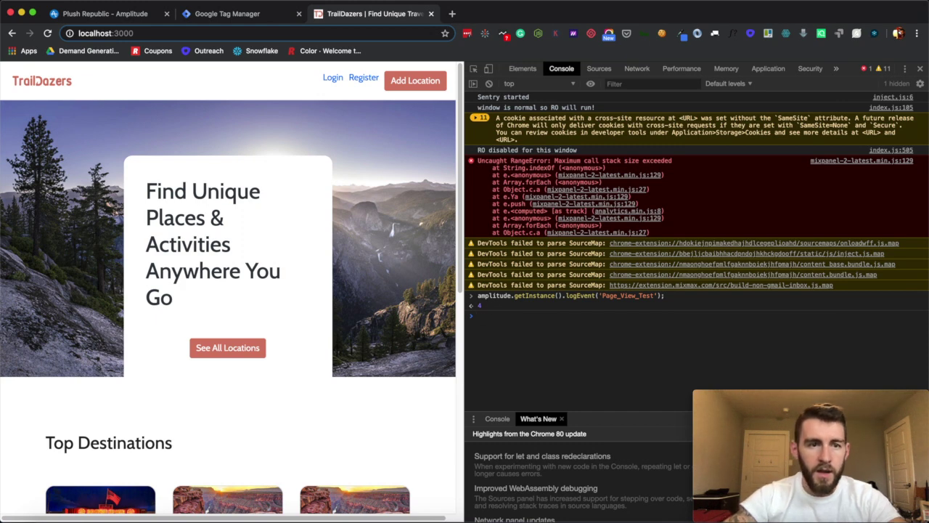
Check Amplitude's Live Events and Custom Events pages for the Page_View_Test event.
left_click(133, 17)
left_click(39, 156)
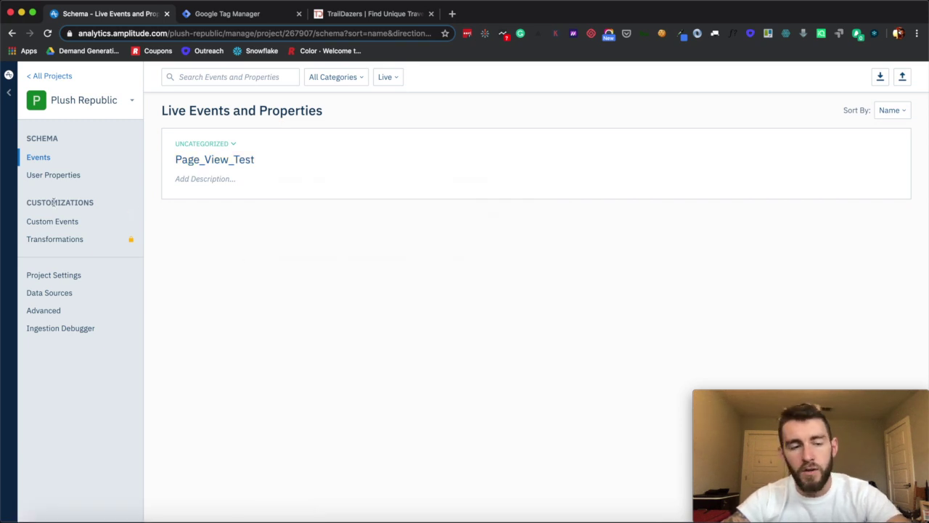
left_click(45, 225)
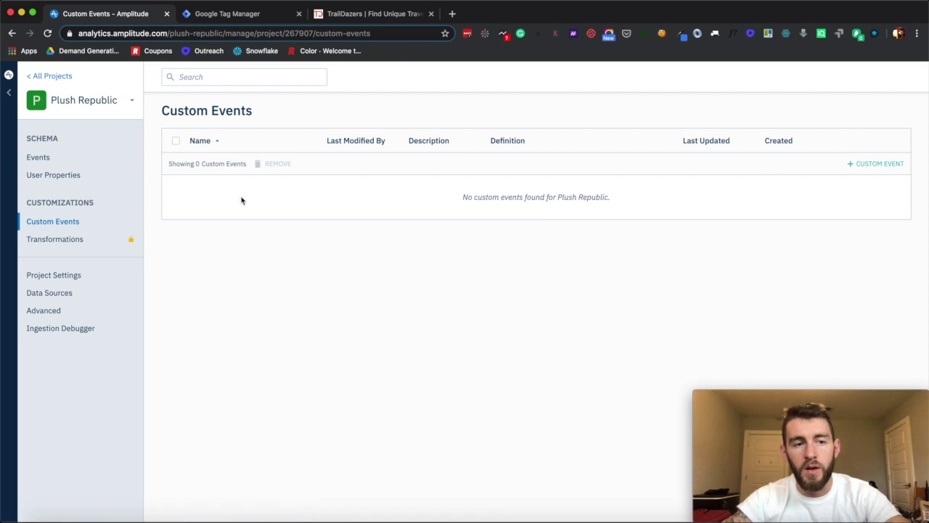
left_click(37, 157)
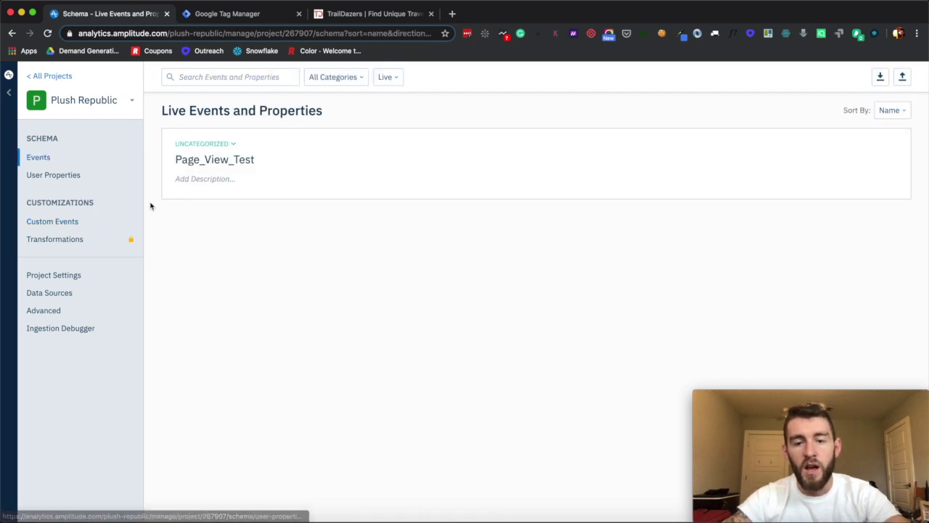